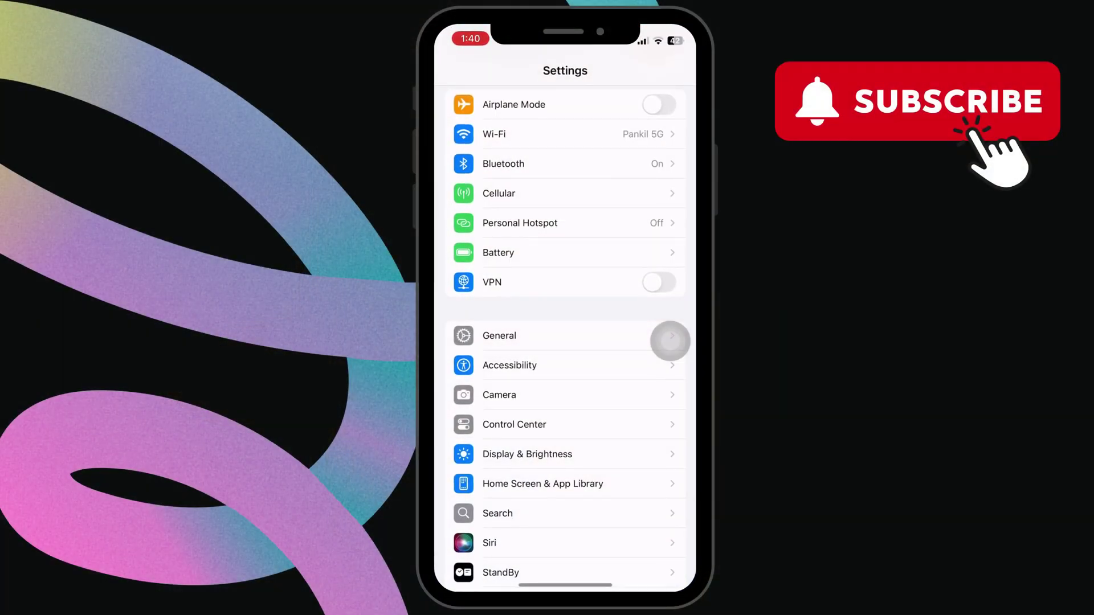
{"action": "scroll", "coordinate": [565, 341], "scroll_direction": "down", "scroll_amount": 5}
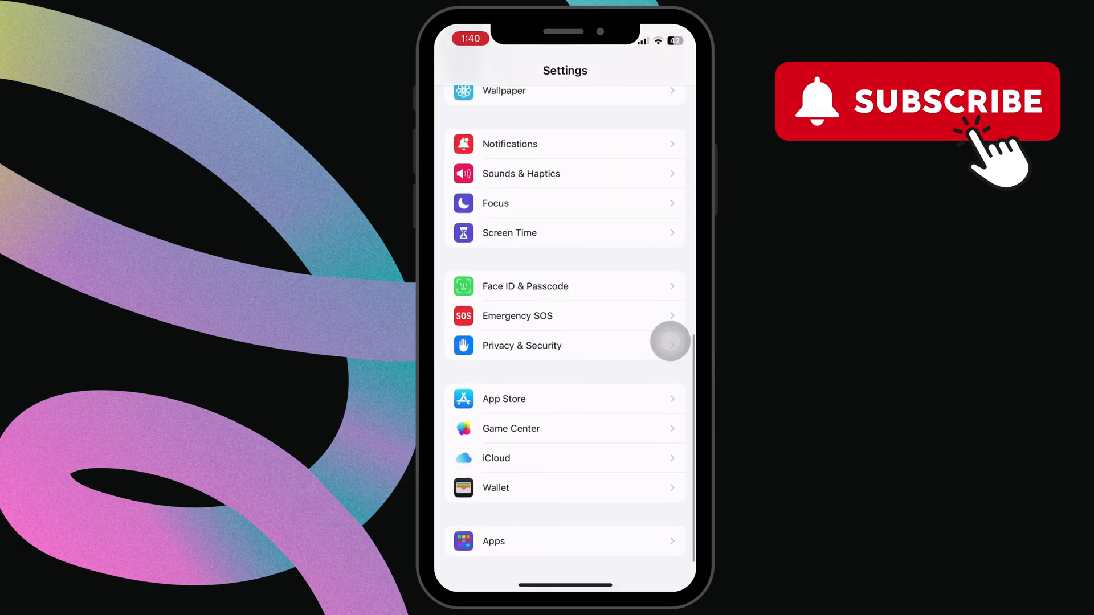
- Reach the Phone app's Live Voicemail setting through Apps and switch it off
{"action": "left_click", "coordinate": [494, 541]}
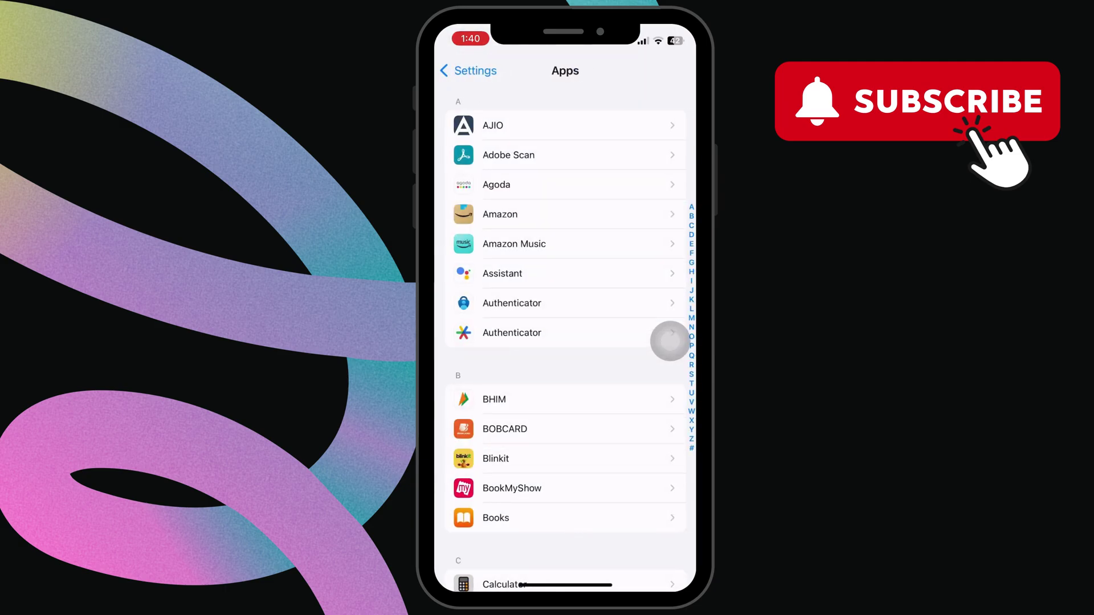
{"action": "scroll", "coordinate": [670, 342], "scroll_direction": "down", "scroll_amount": 5}
{"action": "scroll", "coordinate": [670, 342], "scroll_direction": "down", "scroll_amount": 5}
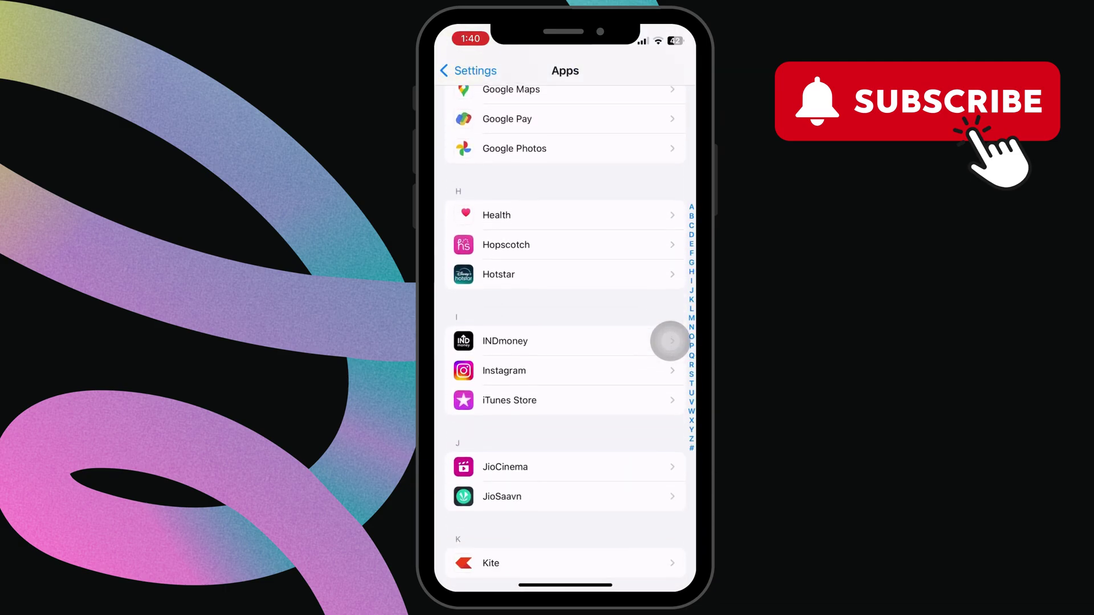
{"action": "scroll", "coordinate": [670, 341], "scroll_direction": "down", "scroll_amount": 2}
{"action": "scroll", "coordinate": [670, 342], "scroll_direction": "down", "scroll_amount": 4}
{"action": "scroll", "coordinate": [670, 342], "scroll_direction": "down", "scroll_amount": 3}
{"action": "scroll", "coordinate": [670, 342], "scroll_direction": "down", "scroll_amount": 3}
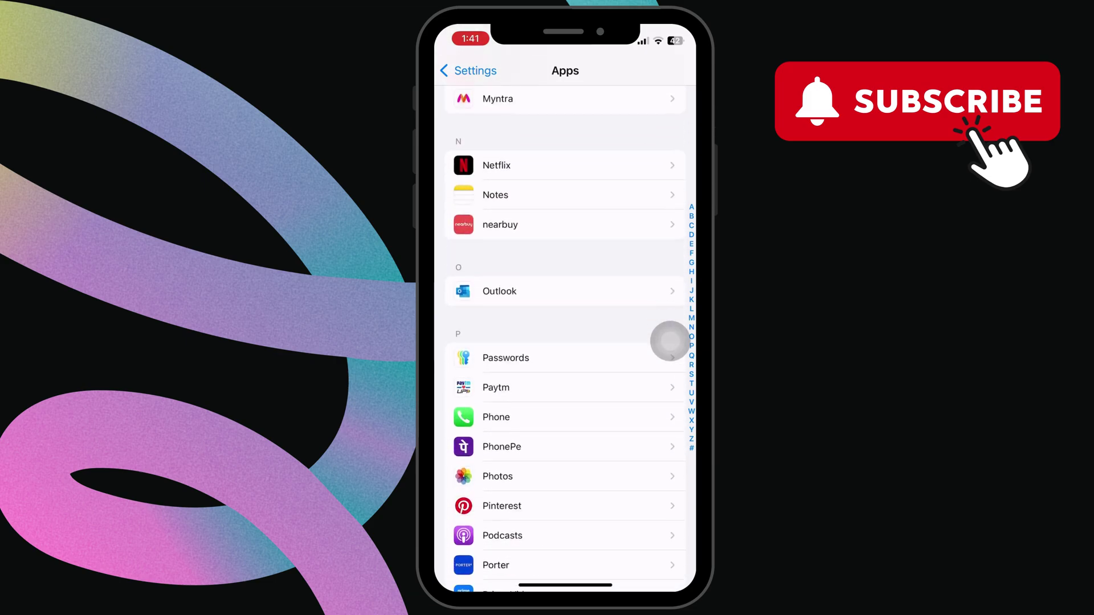
{"action": "left_click", "coordinate": [495, 388]}
{"action": "scroll", "coordinate": [565, 342], "scroll_direction": "down", "scroll_amount": 5}
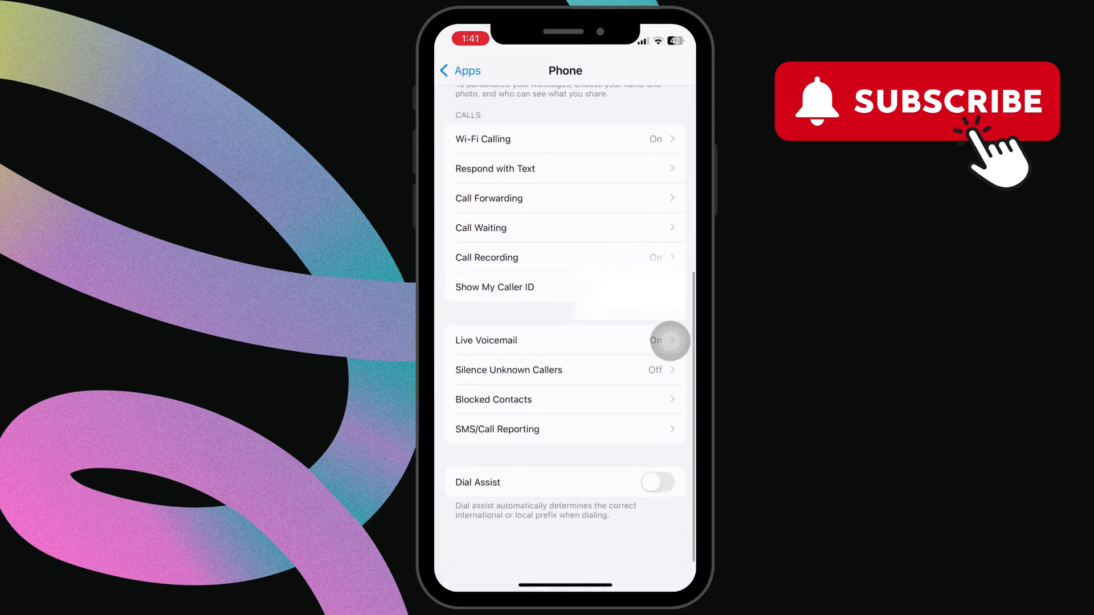
{"action": "left_click", "coordinate": [670, 341]}
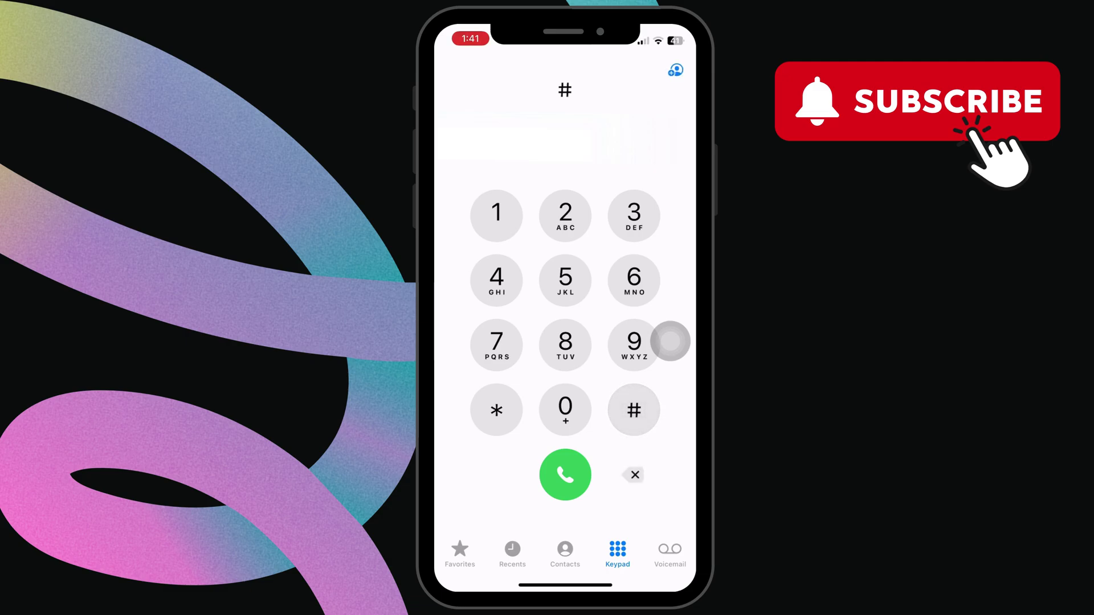
- Finish dialing the #004# code and call it to deactivate conditional forwarding
{"action": "left_click", "coordinate": [496, 282]}
{"action": "left_click", "coordinate": [633, 409]}
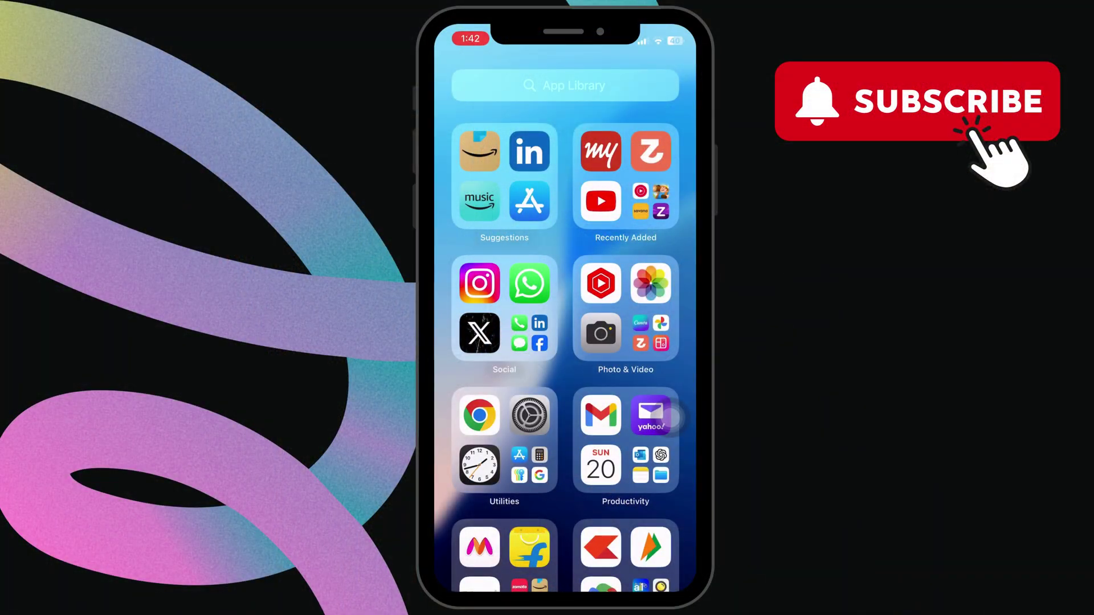
- Go to Settings > Apps > Phone > Call Forwarding and begin entering the Forward To number
{"action": "left_click", "coordinate": [529, 415]}
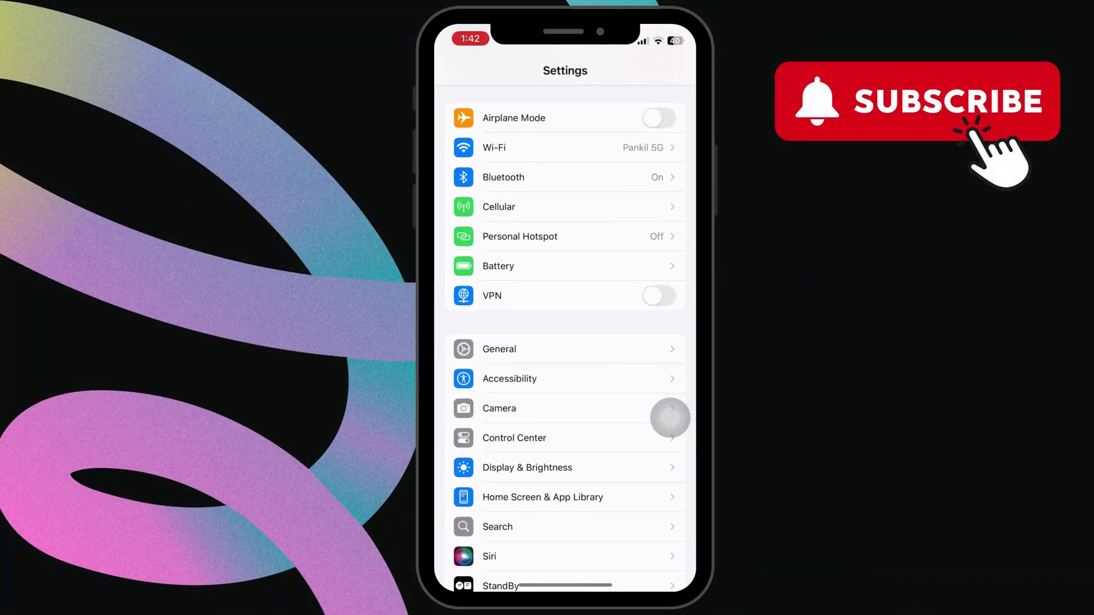
{"action": "scroll", "coordinate": [564, 342], "scroll_direction": "down", "scroll_amount": 10}
{"action": "left_click", "coordinate": [564, 542]}
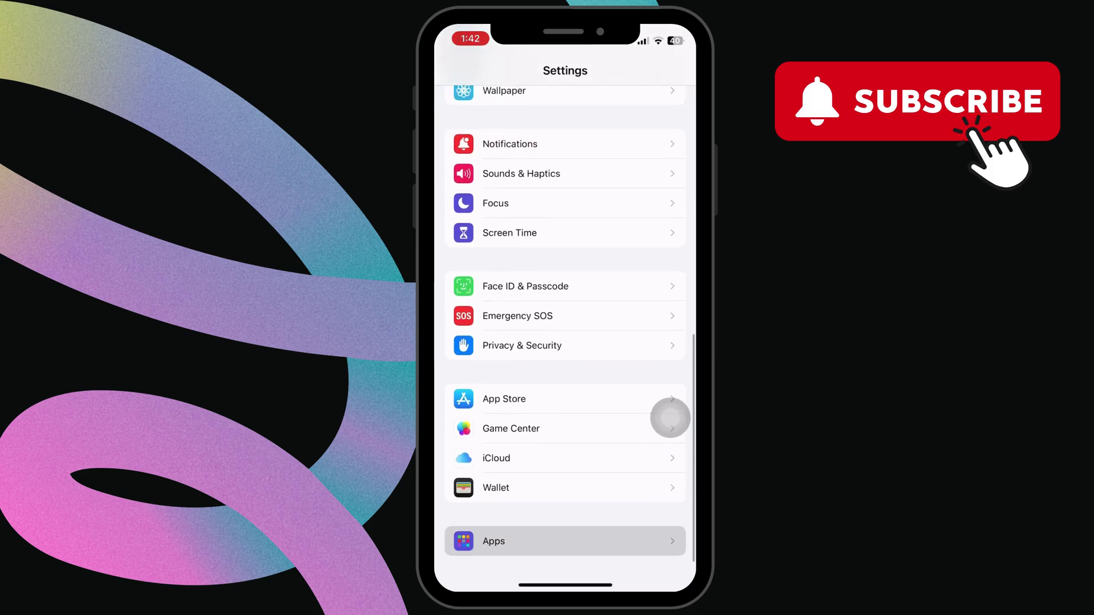
{"action": "scroll", "coordinate": [565, 341], "scroll_direction": "down", "scroll_amount": 5}
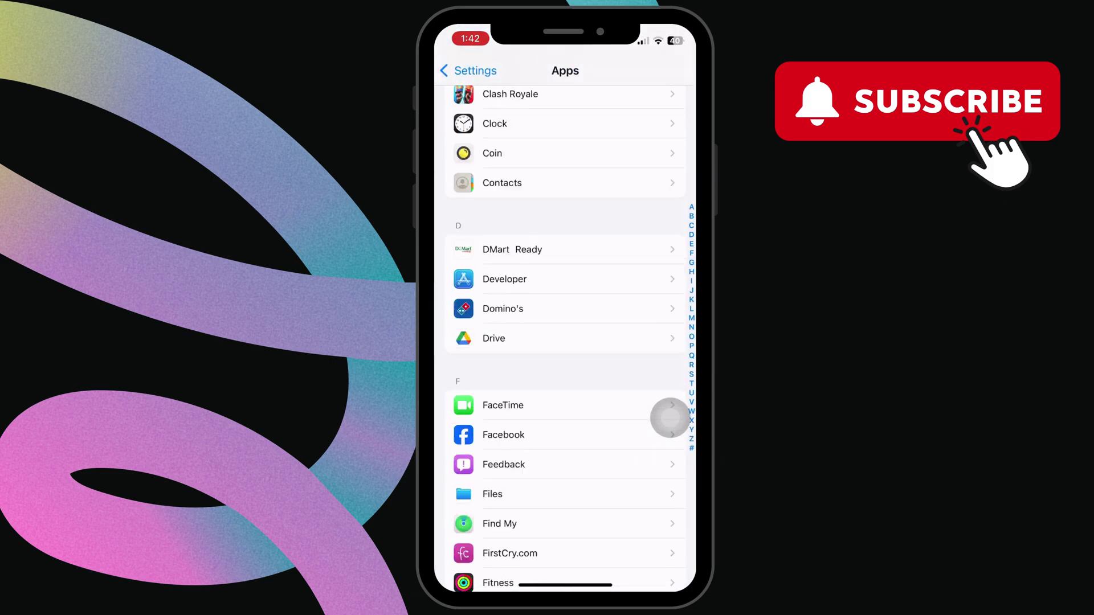
{"action": "scroll", "coordinate": [565, 342], "scroll_direction": "down", "scroll_amount": 5}
{"action": "scroll", "coordinate": [565, 342], "scroll_direction": "down", "scroll_amount": 5}
{"action": "scroll", "coordinate": [564, 341], "scroll_direction": "down", "scroll_amount": 5}
{"action": "scroll", "coordinate": [564, 342], "scroll_direction": "down", "scroll_amount": 5}
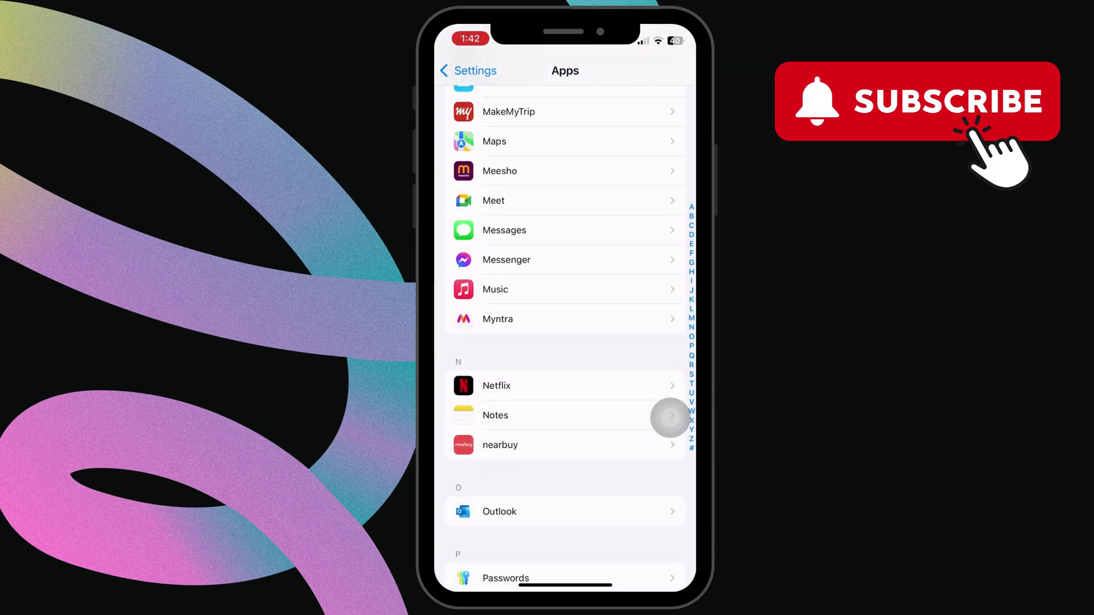
{"action": "scroll", "coordinate": [564, 342], "scroll_direction": "down", "scroll_amount": 5}
{"action": "left_click", "coordinate": [496, 292]}
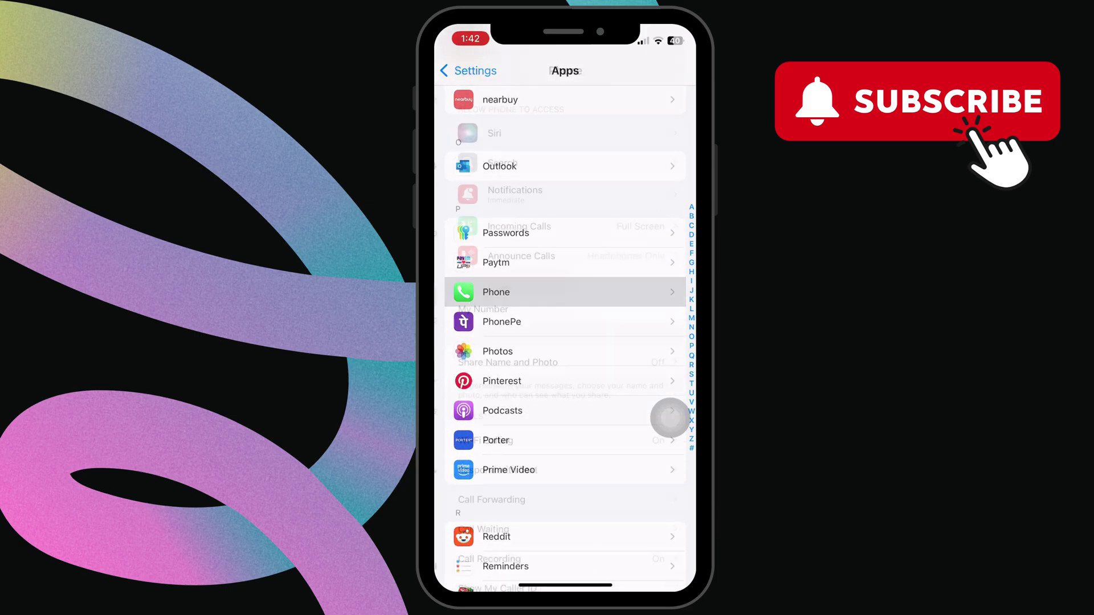
{"action": "left_click", "coordinate": [489, 499]}
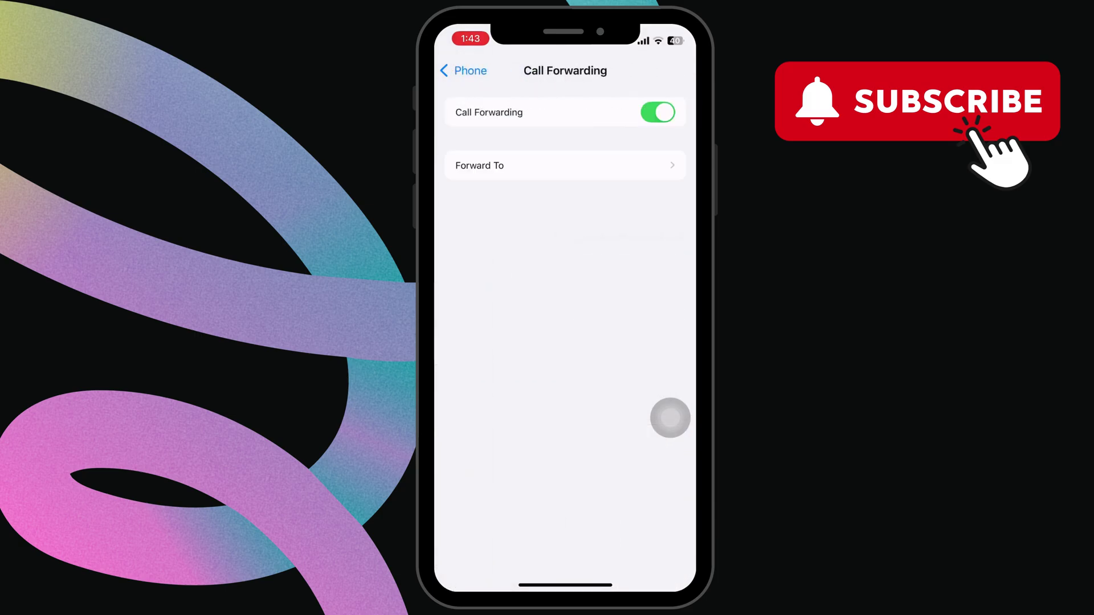
{"action": "left_click", "coordinate": [479, 165]}
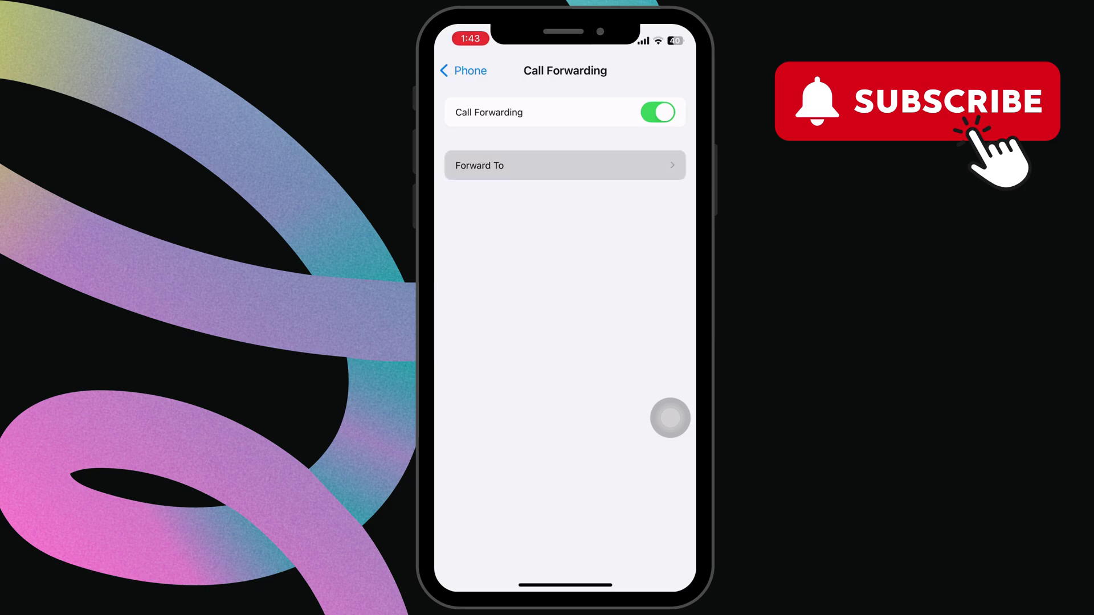
{"action": "left_click", "coordinate": [479, 416]}
{"action": "left_click", "coordinate": [565, 415]}
{"action": "type", "text": "1234567"}
{"action": "left_click", "coordinate": [651, 416]}
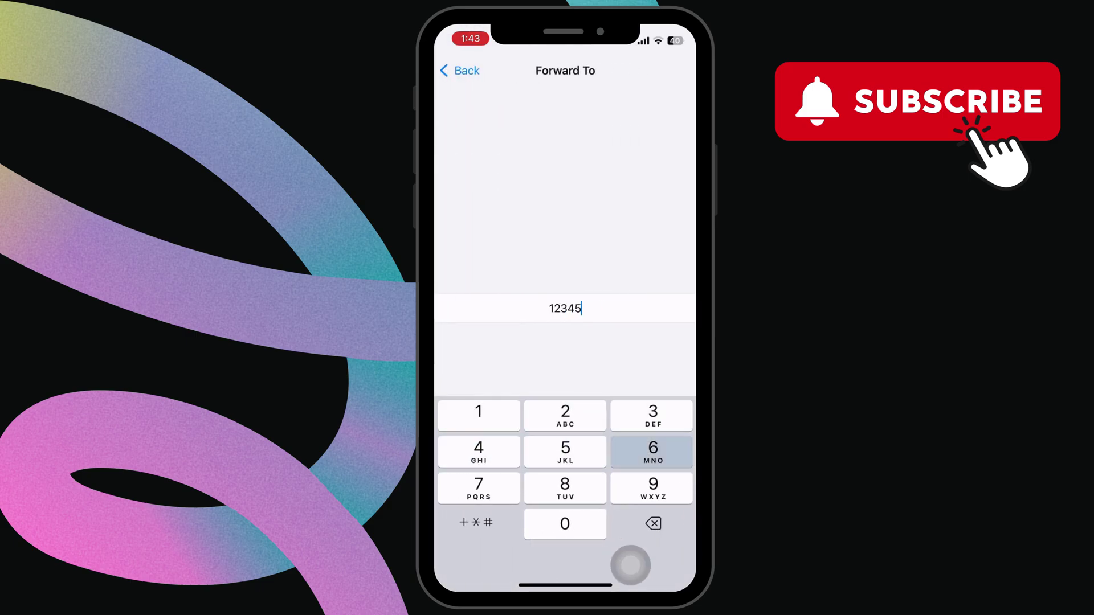
{"action": "left_click", "coordinate": [564, 487]}
{"action": "left_click", "coordinate": [565, 524]}
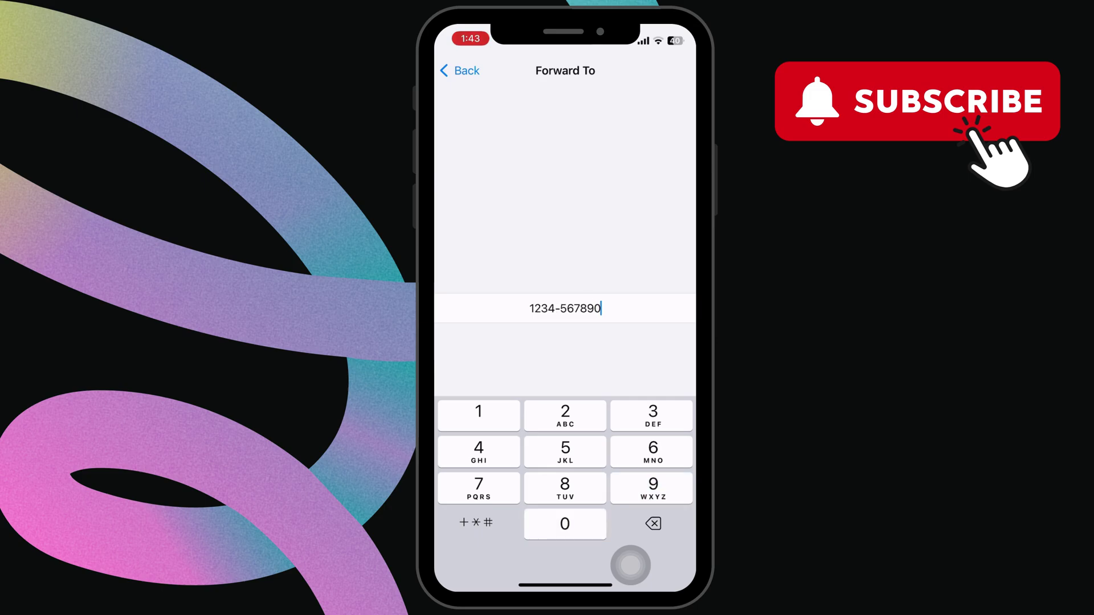